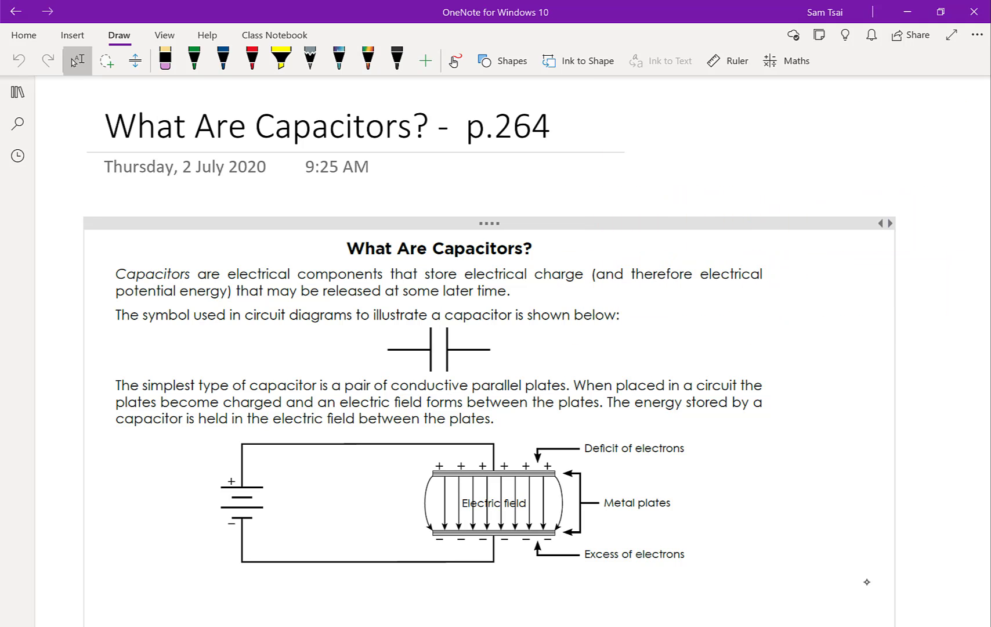
Mark 'Capacitors', 'charge', 'potential' and 'energy' in the opening sentence with yellow highlighter.
left_click(282, 60)
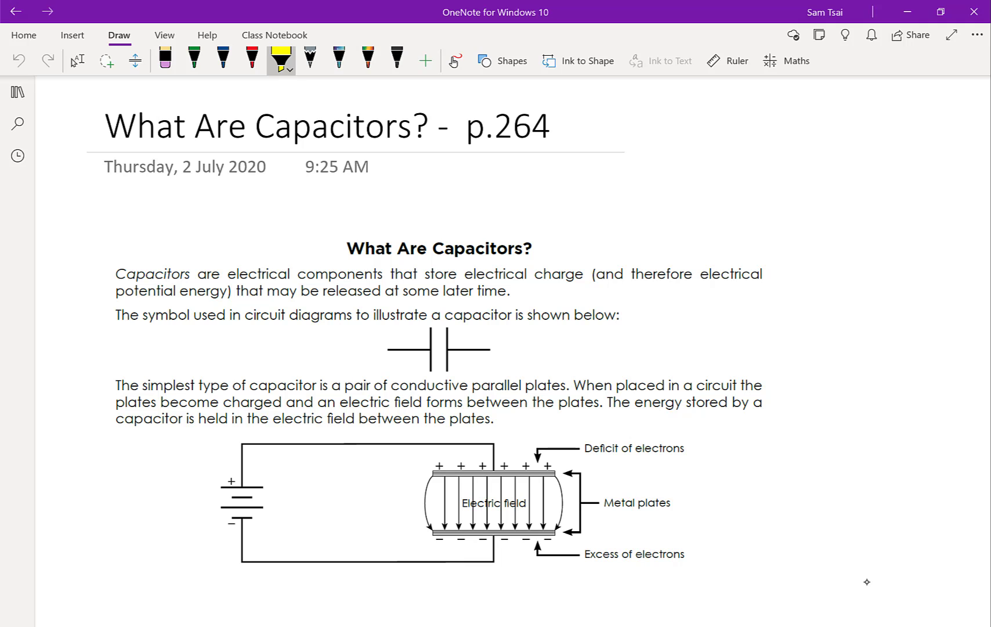
left_click_drag(114, 274, 189, 274)
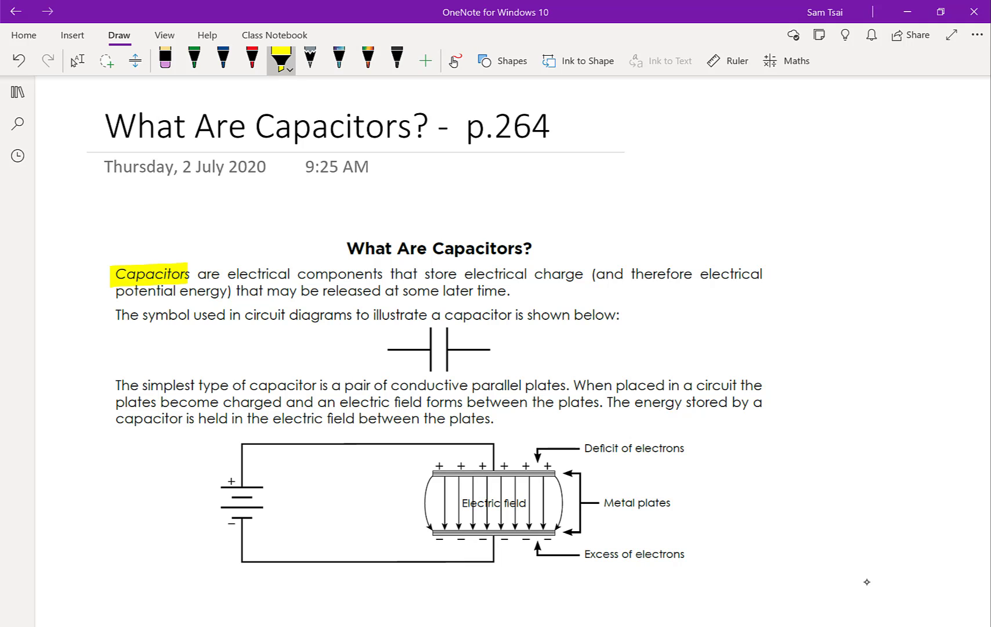
left_click_drag(534, 276, 589, 276)
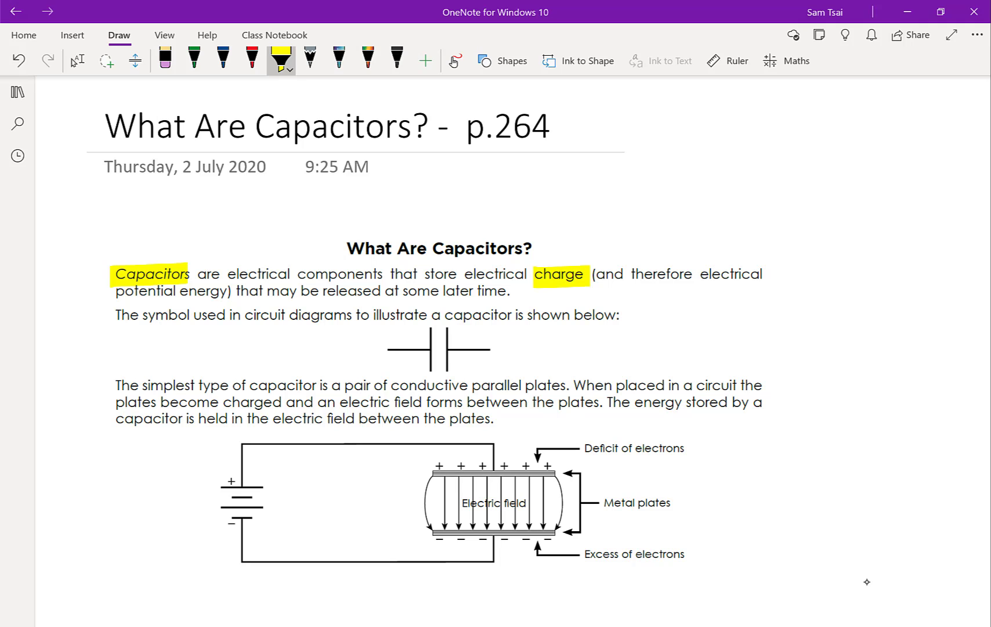
left_click_drag(176, 292, 228, 292)
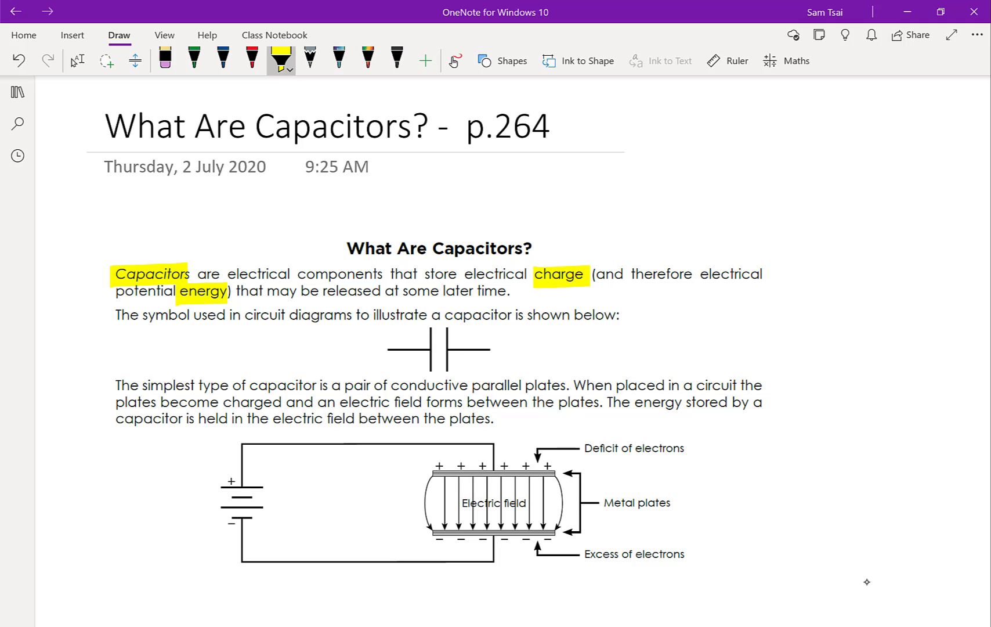
left_click_drag(111, 294, 177, 295)
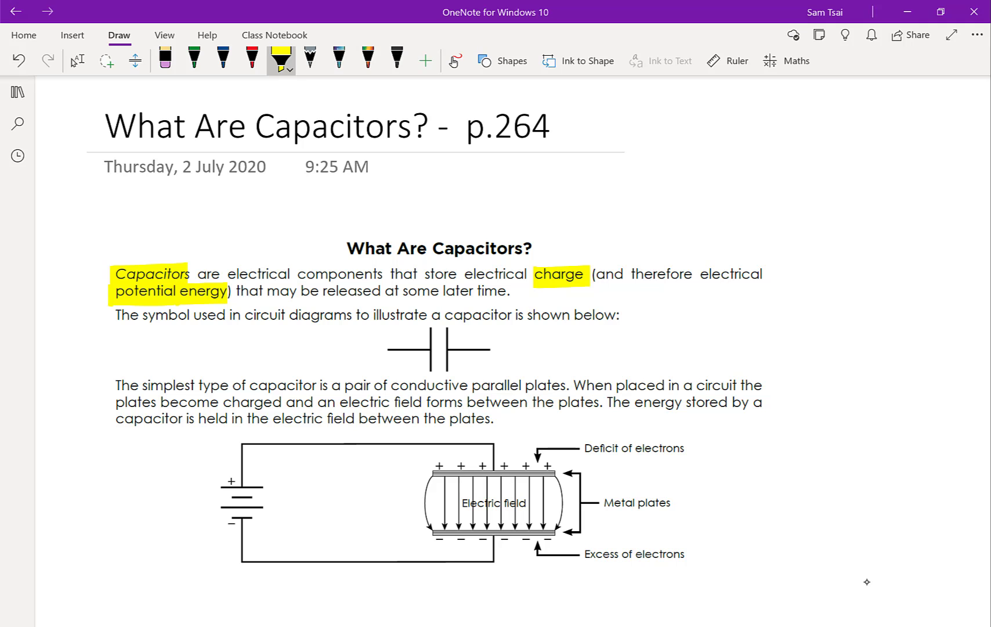
Highlight 'symbol used' and trace the capacitor symbol and plates in red ink.
left_click_drag(143, 316, 211, 316)
left_click(252, 59)
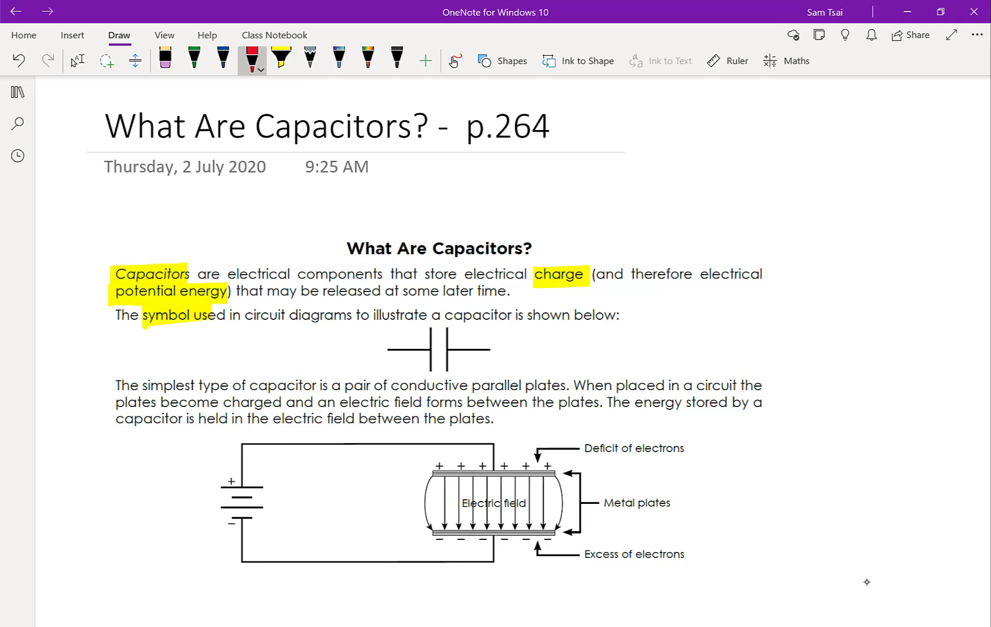
mouse_move(386, 348)
left_mouse_down()
mouse_move(433, 351)
mouse_move(434, 372)
left_mouse_up()
mouse_move(446, 328)
left_mouse_down()
mouse_move(449, 372)
mouse_move(496, 351)
left_mouse_up()
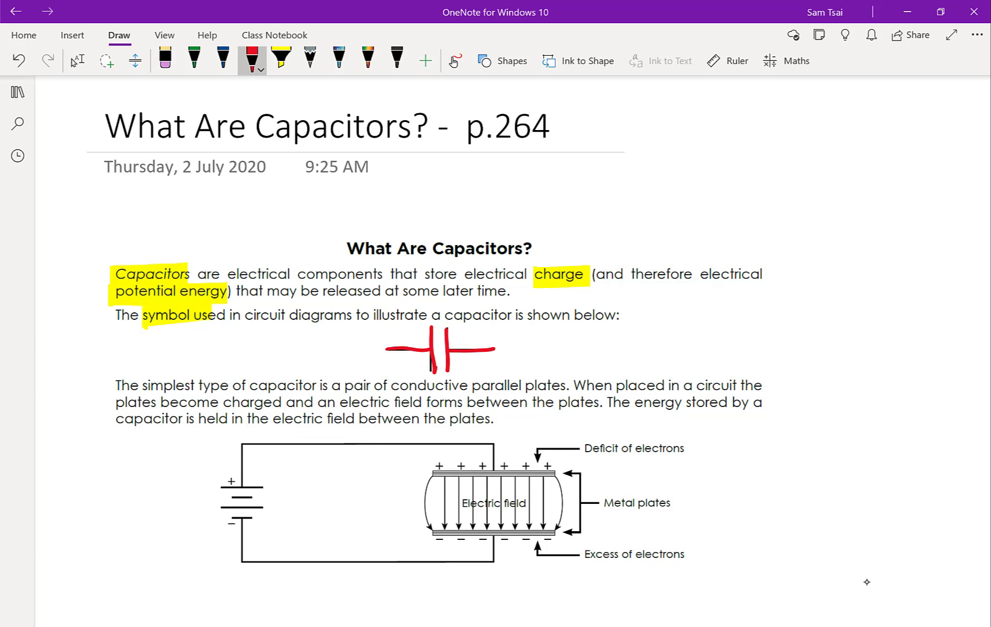
scroll(496, 349, "down", 1)
mouse_move(434, 416)
left_mouse_down()
mouse_move(559, 411)
mouse_move(512, 413)
left_mouse_up()
mouse_move(432, 469)
left_mouse_down()
mouse_move(552, 467)
mouse_move(427, 467)
mouse_move(470, 478)
left_mouse_up()
Ink green minus and plus charges and downward field arrows between the plates.
left_click(195, 59)
left_click_drag(477, 477, 555, 478)
left_click_drag(434, 404, 508, 402)
left_click_drag(520, 402, 549, 402)
mouse_move(445, 419)
left_mouse_down()
mouse_move(446, 461)
mouse_move(477, 460)
left_mouse_up()
left_click_drag(487, 416, 487, 462)
mouse_move(501, 417)
left_mouse_down()
mouse_move(502, 464)
mouse_move(534, 462)
left_mouse_up()
left_click_drag(546, 417, 545, 451)
left_click(223, 59)
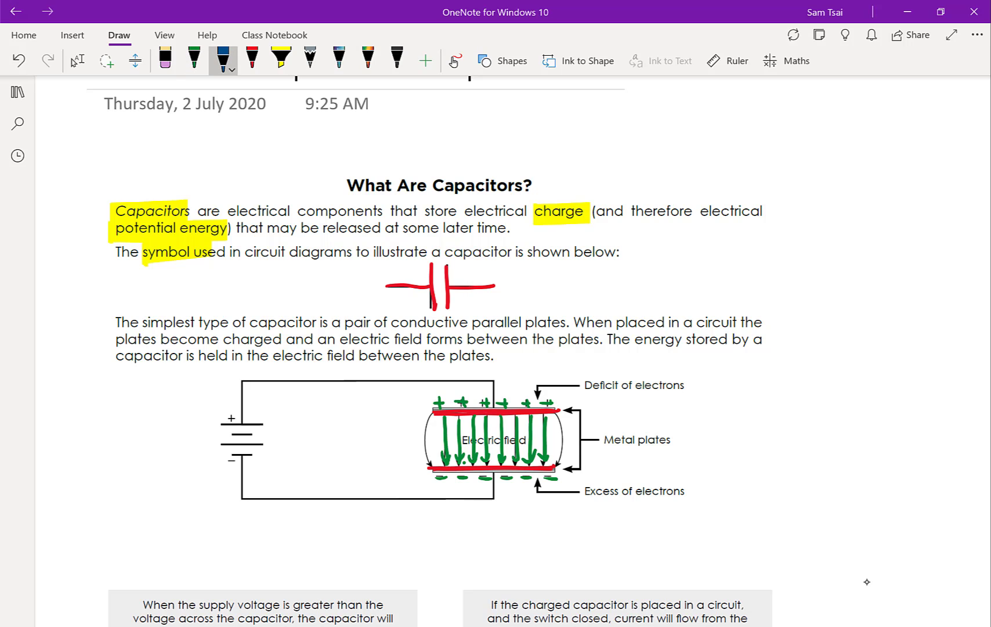
Write V = E·d in blue and start a voltmeter symbol beside the capacitor.
left_click_drag(726, 387, 746, 389)
mouse_move(753, 397)
left_mouse_down()
mouse_move(761, 404)
mouse_move(790, 390)
mouse_move(793, 410)
mouse_move(792, 400)
left_mouse_up()
left_click_drag(803, 399, 814, 407)
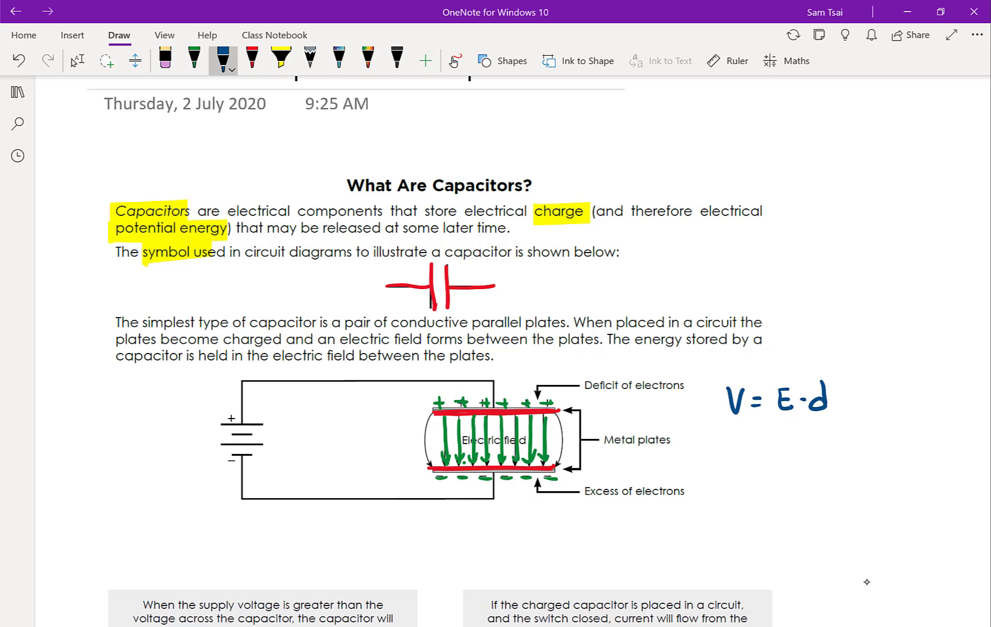
mouse_move(399, 416)
left_mouse_down()
mouse_move(427, 413)
mouse_move(394, 442)
mouse_move(409, 457)
left_mouse_up()
scroll(495, 387, "down", 1)
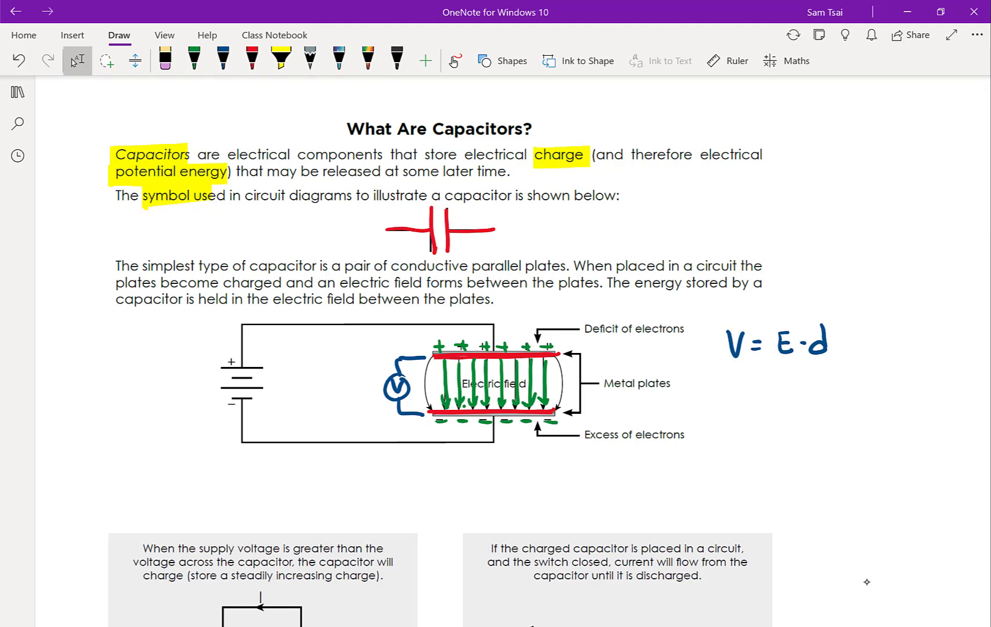
Write Vc = Vs with subscript c, label the battery Vs, and box the equation.
left_click(223, 61)
mouse_move(733, 382)
left_mouse_down()
mouse_move(762, 407)
mouse_move(777, 393)
left_mouse_up()
left_click_drag(766, 399, 777, 397)
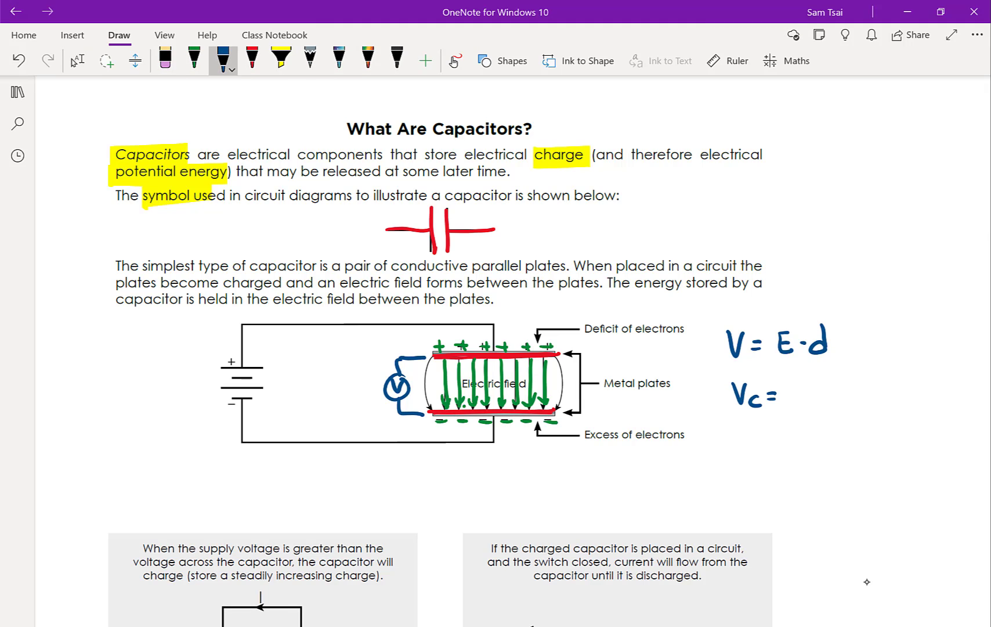
left_click_drag(750, 356, 759, 365)
mouse_move(783, 387)
left_mouse_down()
mouse_move(799, 386)
mouse_move(801, 411)
left_mouse_up()
mouse_move(171, 381)
left_mouse_down()
mouse_move(187, 381)
mouse_move(191, 406)
left_mouse_up()
mouse_move(718, 414)
left_mouse_down()
mouse_move(719, 379)
mouse_move(834, 378)
mouse_move(798, 424)
mouse_move(717, 423)
left_mouse_up()
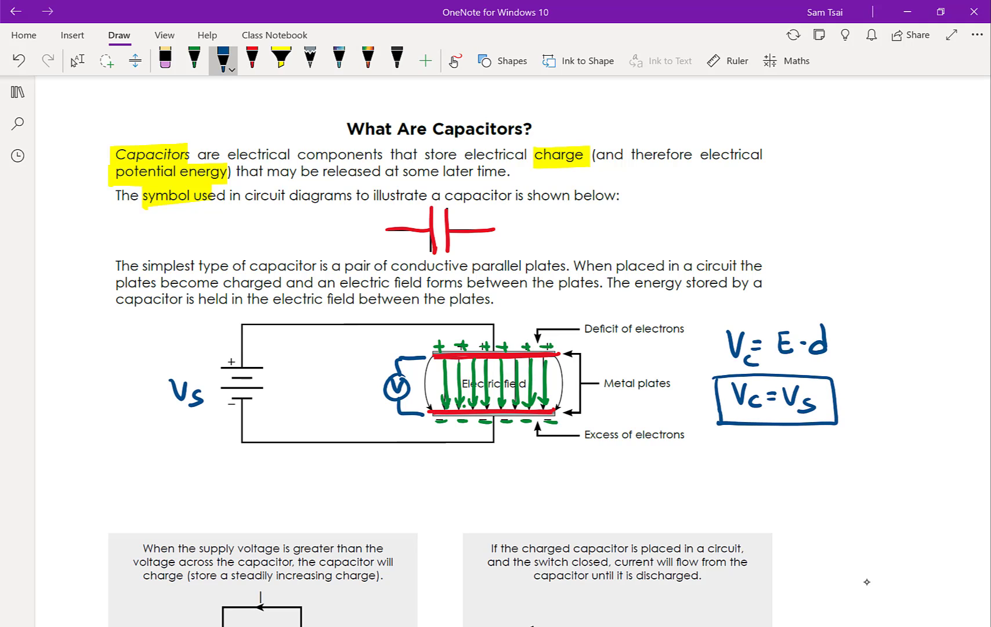
scroll(867, 583, "down", 2)
scroll(867, 582, "down", 3)
scroll(867, 582, "down", 2)
scroll(867, 583, "down", 1)
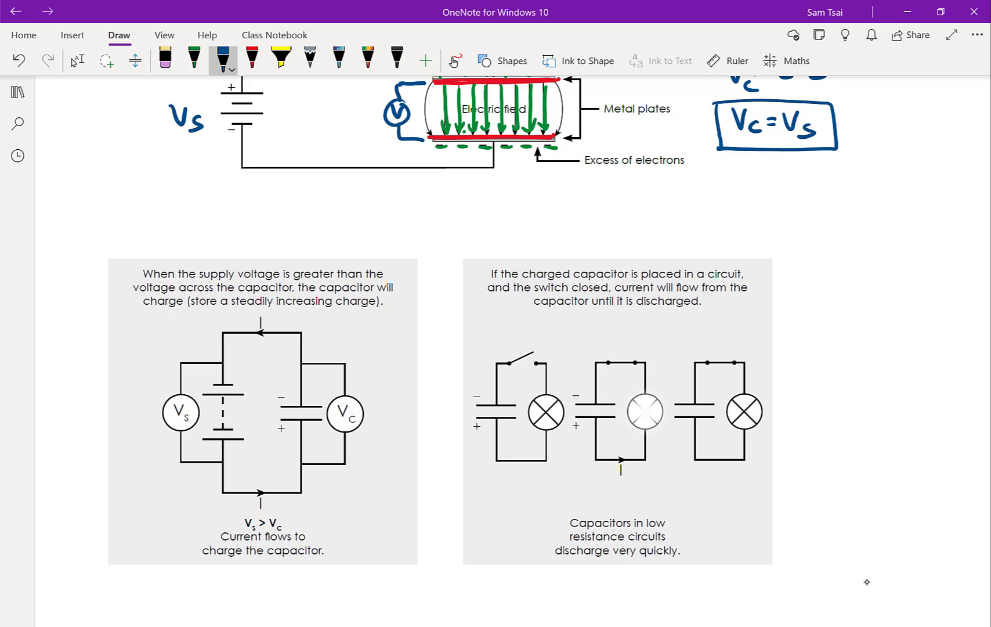
Tick the Vs > Vc condition and trace the battery and capacitor plates in blue.
left_click_drag(310, 518, 322, 513)
left_click_drag(214, 430, 249, 440)
left_click_drag(214, 385, 248, 393)
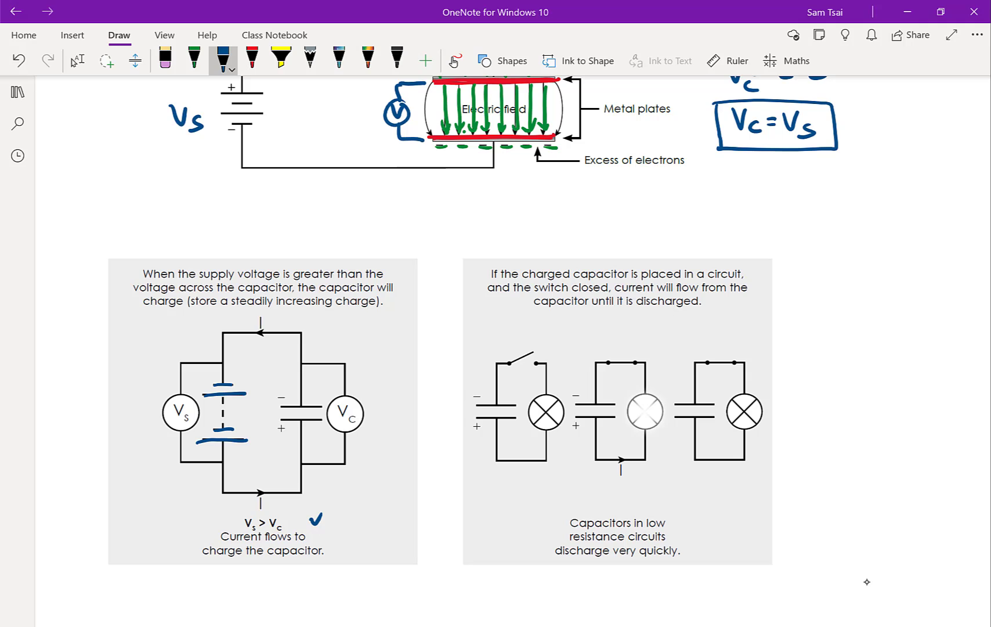
mouse_move(280, 420)
left_mouse_down()
mouse_move(334, 418)
mouse_move(330, 407)
left_mouse_up()
Highlight 'the capacitor will charge' in yellow.
left_click(281, 59)
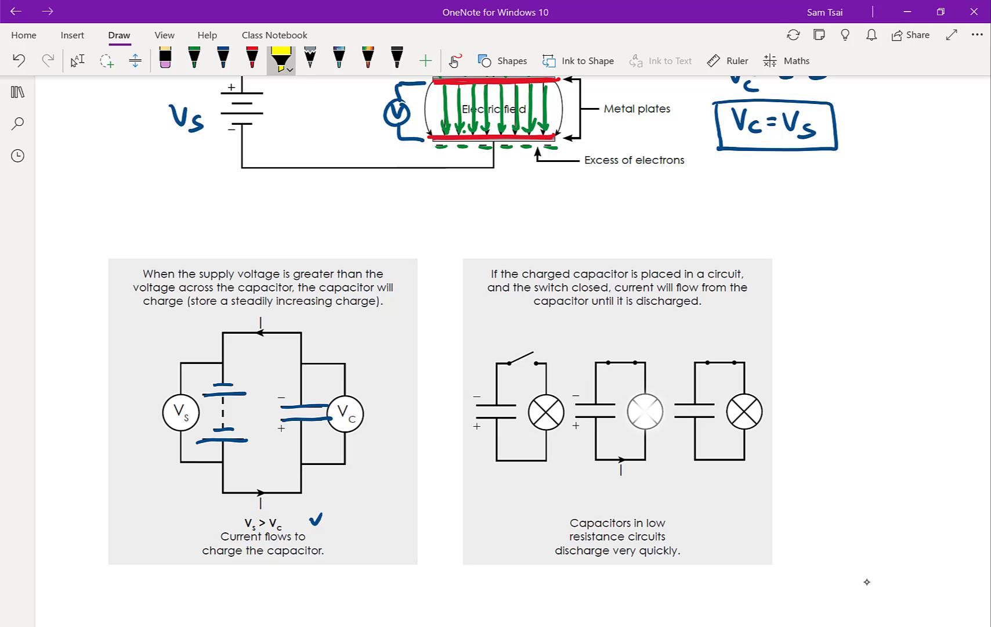
left_click_drag(298, 289, 405, 287)
left_click_drag(141, 304, 192, 302)
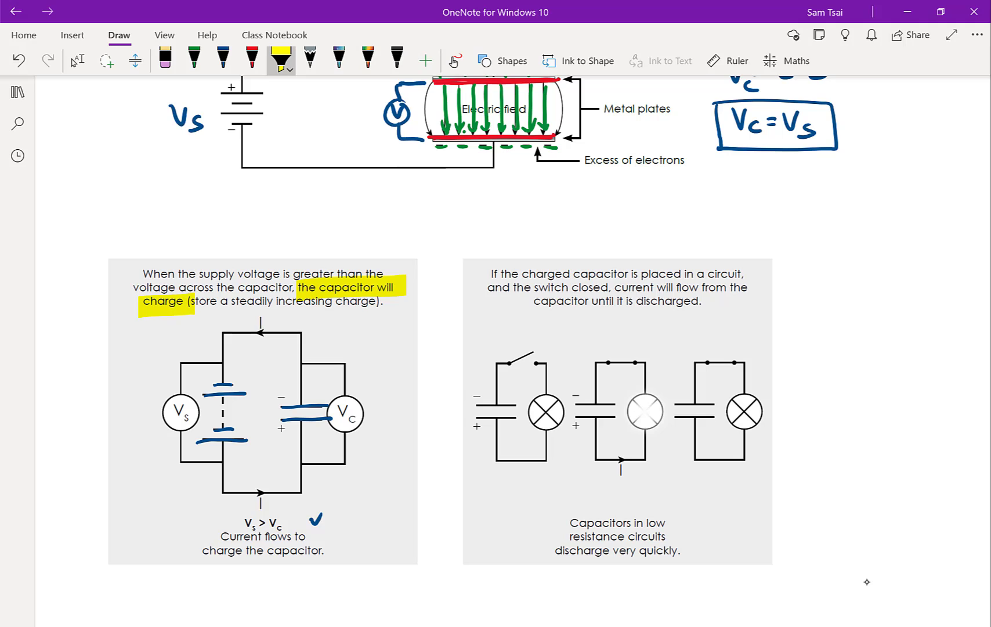
Write 'Vs > Vc' and 'charging' beneath it in red ink.
left_click(252, 58)
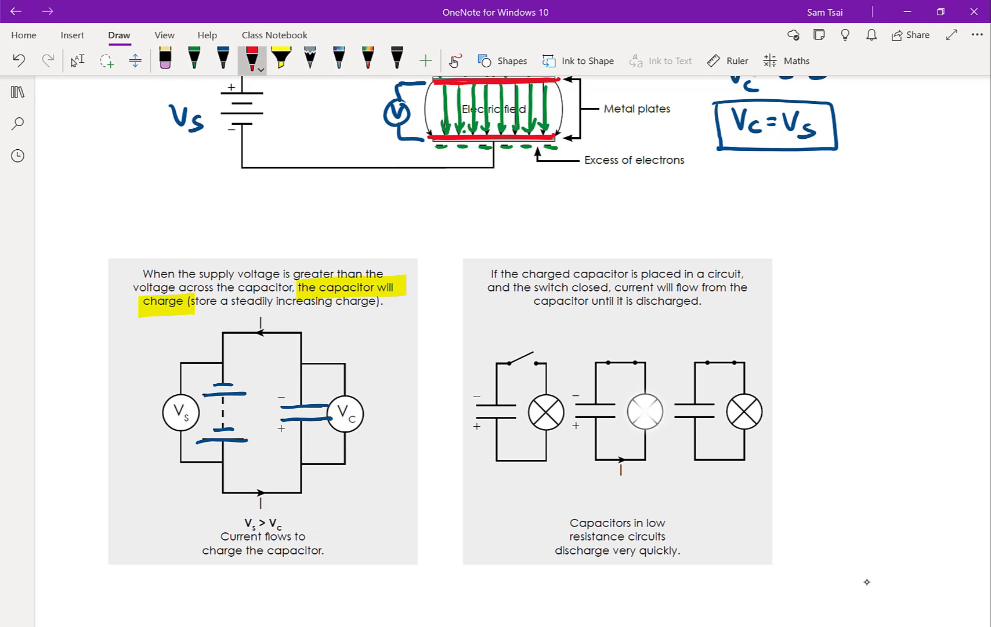
mouse_move(335, 483)
left_mouse_down()
mouse_move(343, 500)
mouse_move(400, 496)
left_mouse_up()
left_click_drag(409, 490, 411, 503)
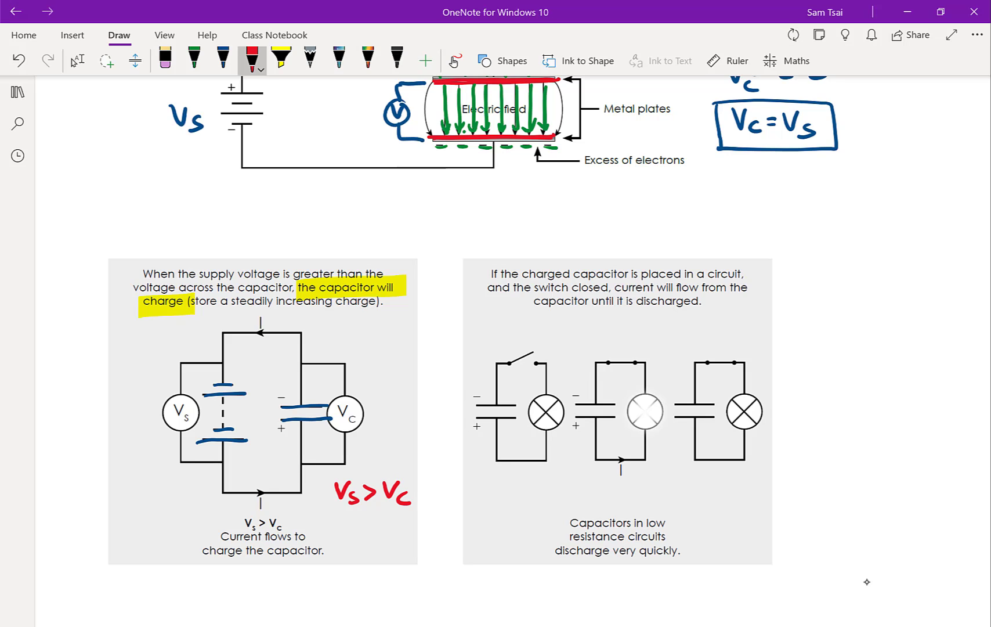
mouse_move(351, 527)
left_mouse_down()
mouse_move(353, 548)
mouse_move(392, 546)
mouse_move(403, 533)
mouse_move(411, 560)
mouse_move(423, 548)
left_mouse_up()
left_click_drag(425, 533, 443, 565)
scroll(496, 348, "down", 3)
scroll(496, 349, "down", 3)
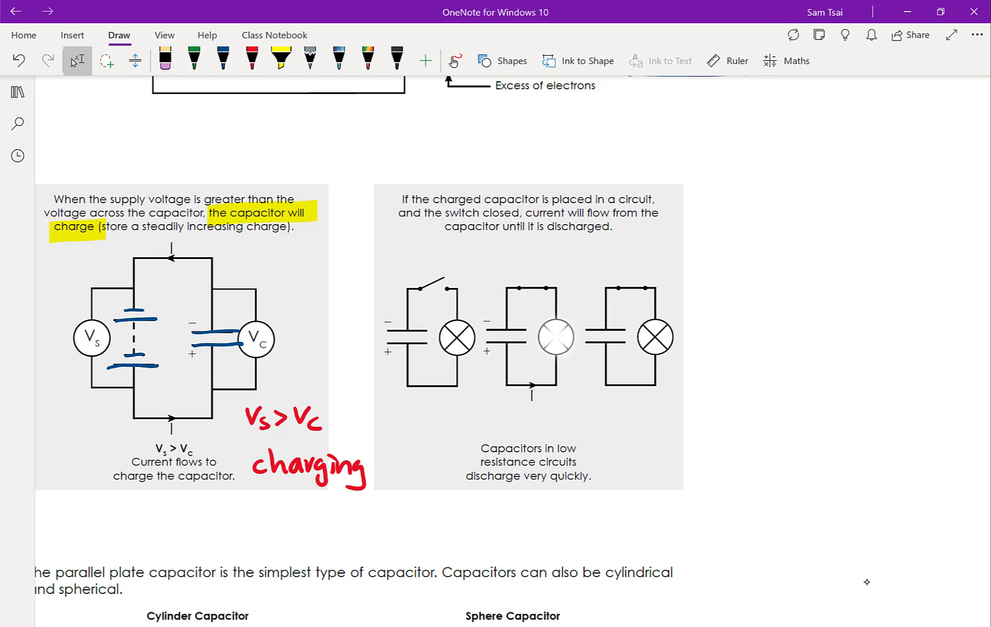
Trace the first discharge circuit's capacitor plates and a switch-closing arrow in red.
left_click(252, 61)
mouse_move(386, 331)
left_mouse_down()
mouse_move(429, 333)
mouse_move(431, 345)
left_mouse_up()
left_click_drag(442, 279, 452, 291)
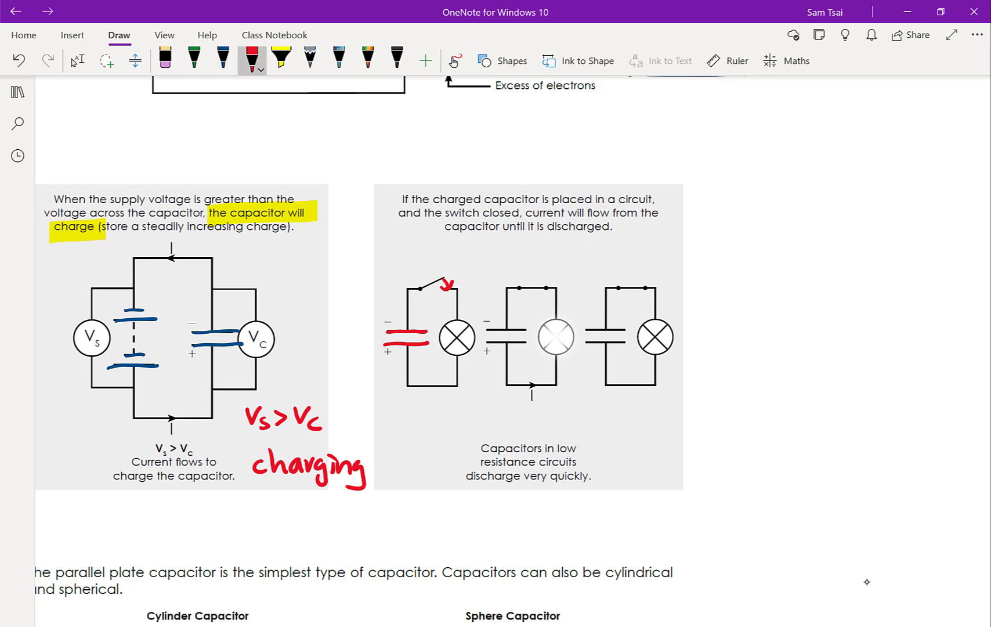
Draw green current loops on both discharge circuits and highlight 'discharge' in yellow.
left_click(195, 61)
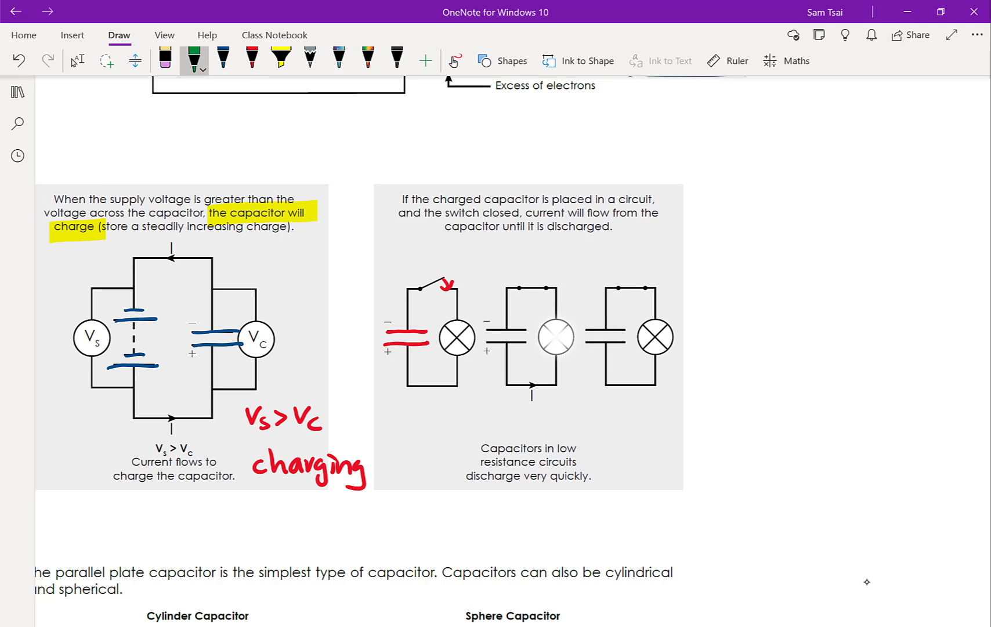
left_click_drag(401, 291, 404, 313)
left_click_drag(506, 318, 564, 309)
mouse_move(507, 355)
left_mouse_down()
mouse_move(555, 356)
mouse_move(565, 372)
mouse_move(607, 300)
mouse_move(609, 324)
left_mouse_up()
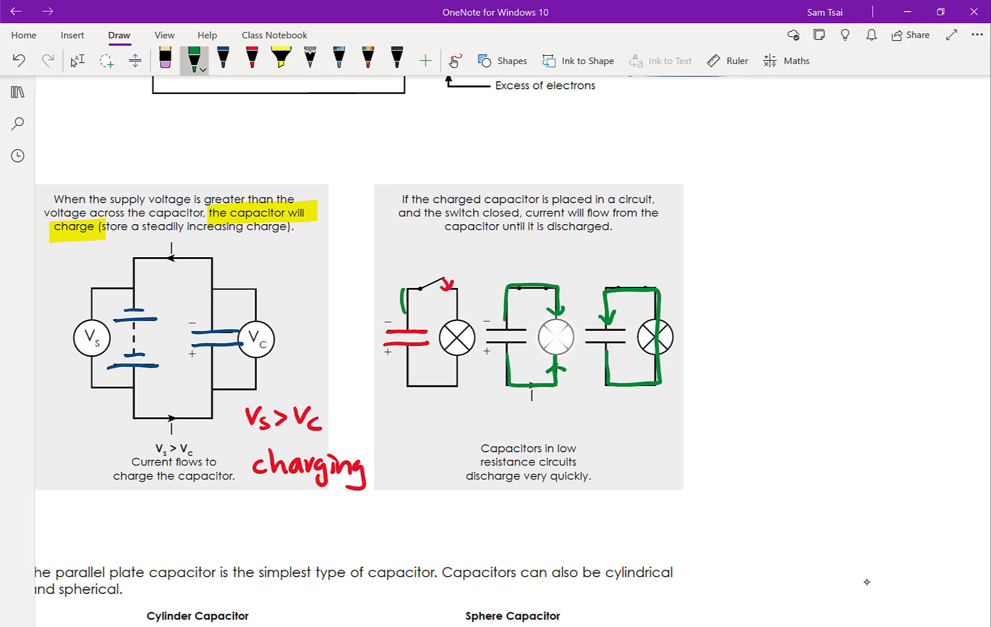
left_click(281, 61)
left_click_drag(465, 477, 525, 476)
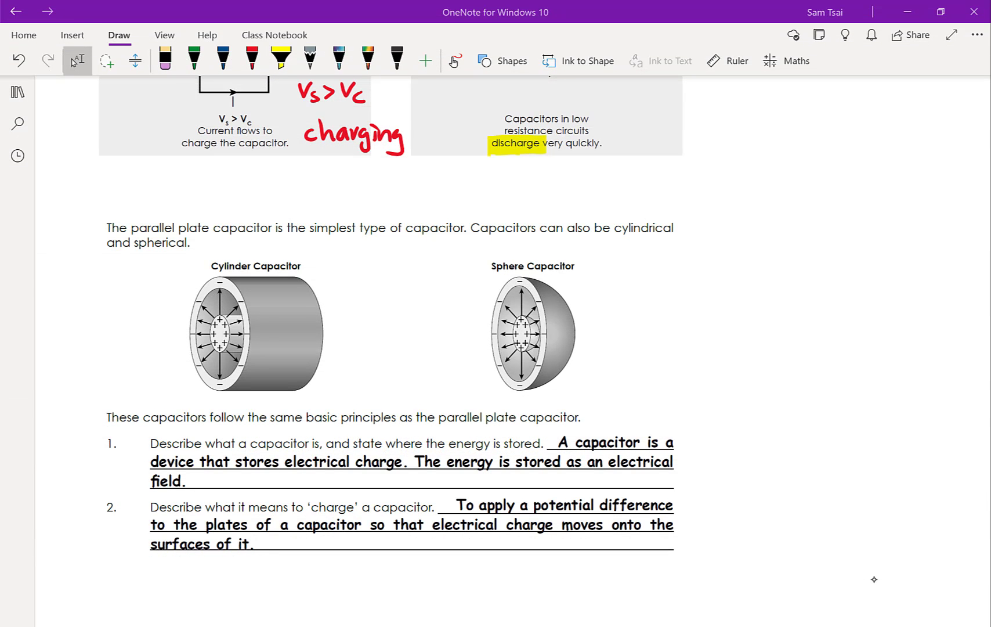
scroll(875, 578, "up", 3)
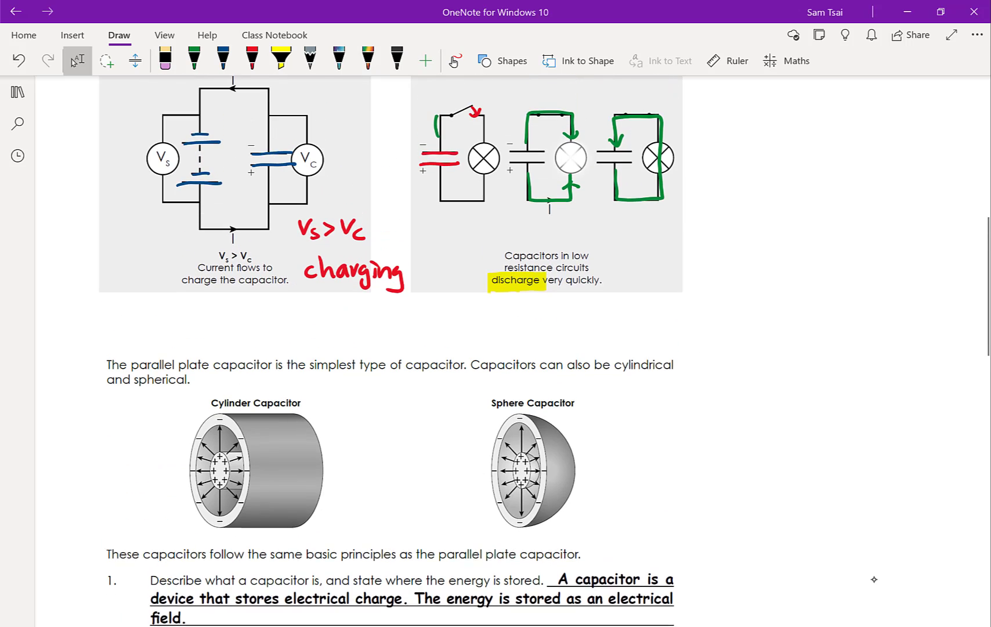
scroll(874, 579, "down", 2)
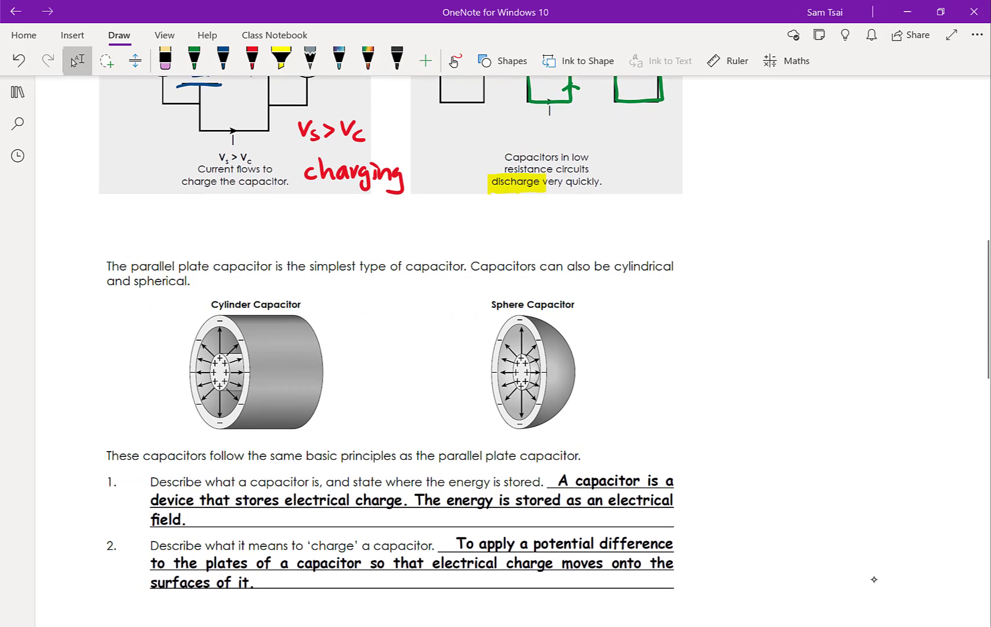
scroll(874, 579, "down", 2)
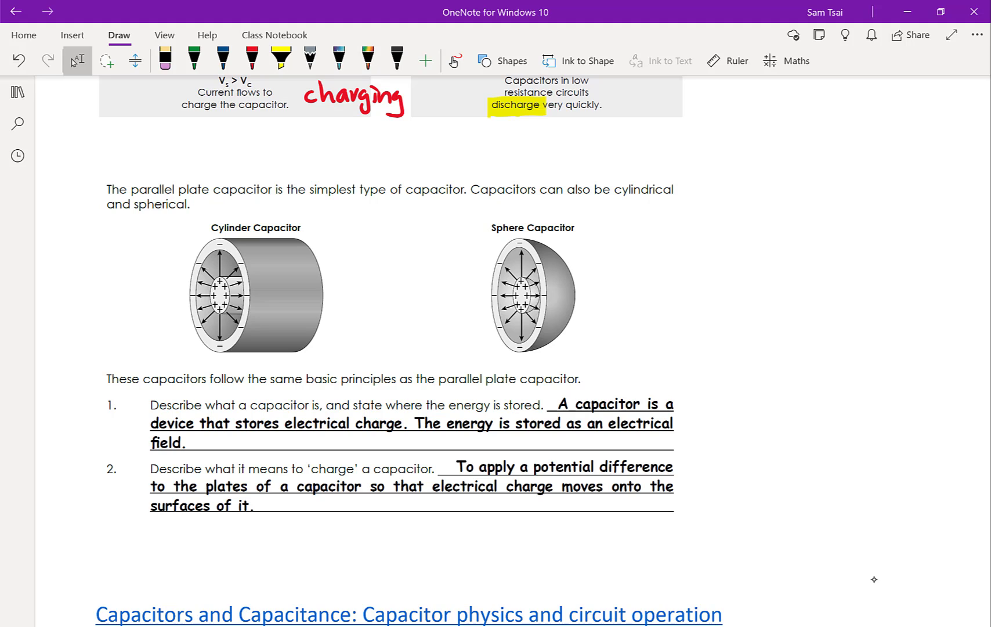
scroll(874, 579, "down", 1)
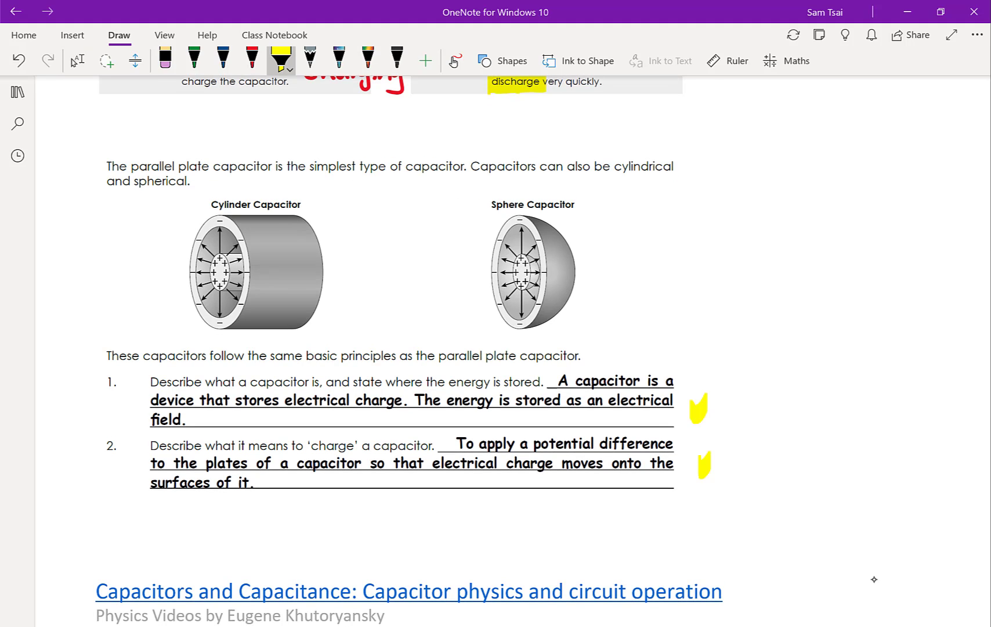
Undo the two stray yellow tick marks with Ctrl+Z.
key("ctrl+z")
key("ctrl+z")
key("ctrl+z")
scroll(873, 579, "down", 3)
scroll(874, 578, "down", 2)
scroll(875, 580, "down", 2)
scroll(874, 578, "down", 1)
Leave inking mode and choose the yellow highlighter for the video thumbnail.
key("Escape")
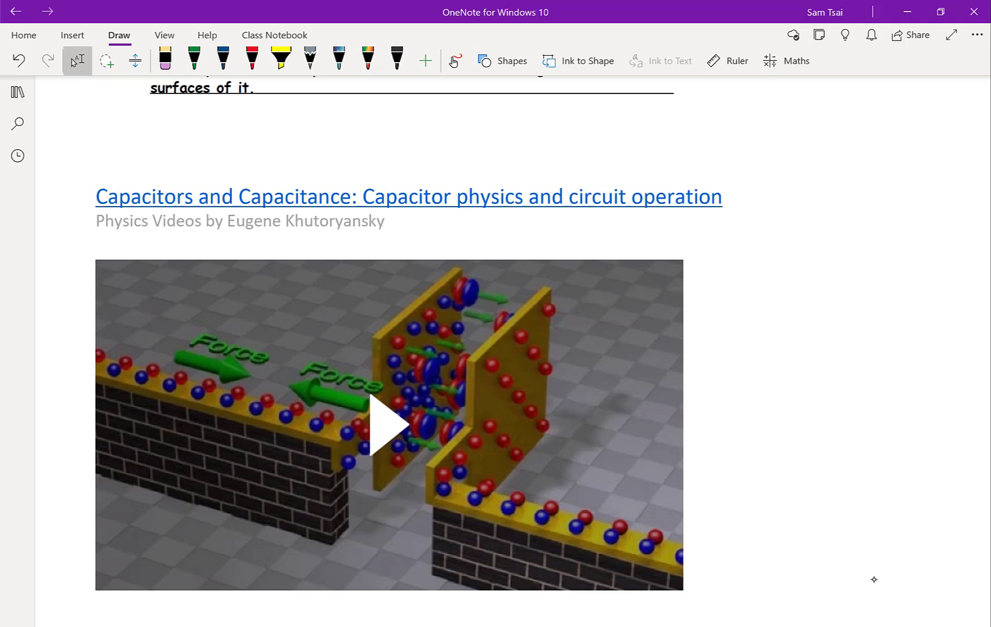
left_click(282, 59)
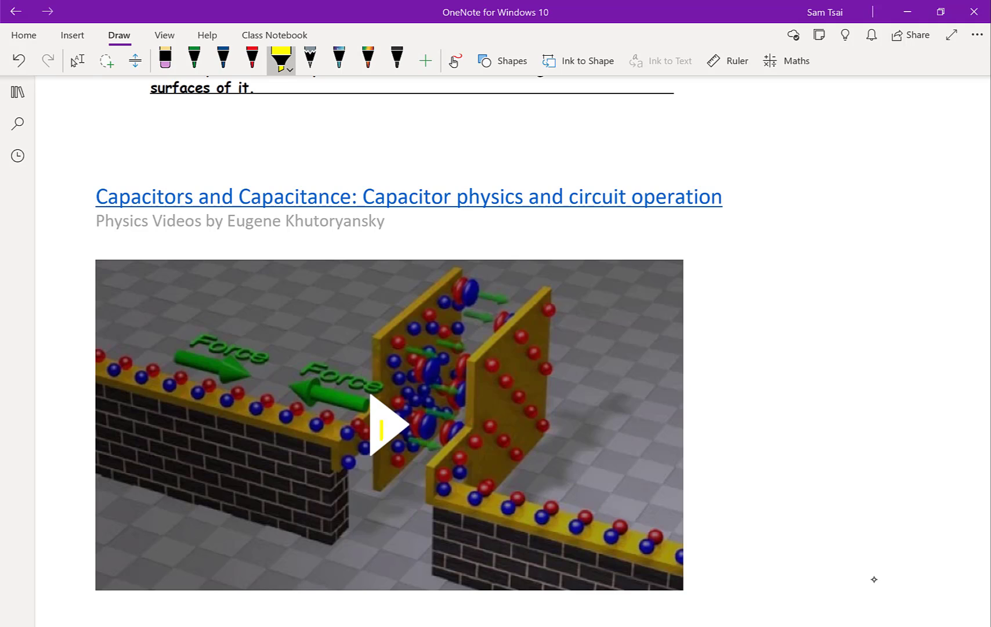